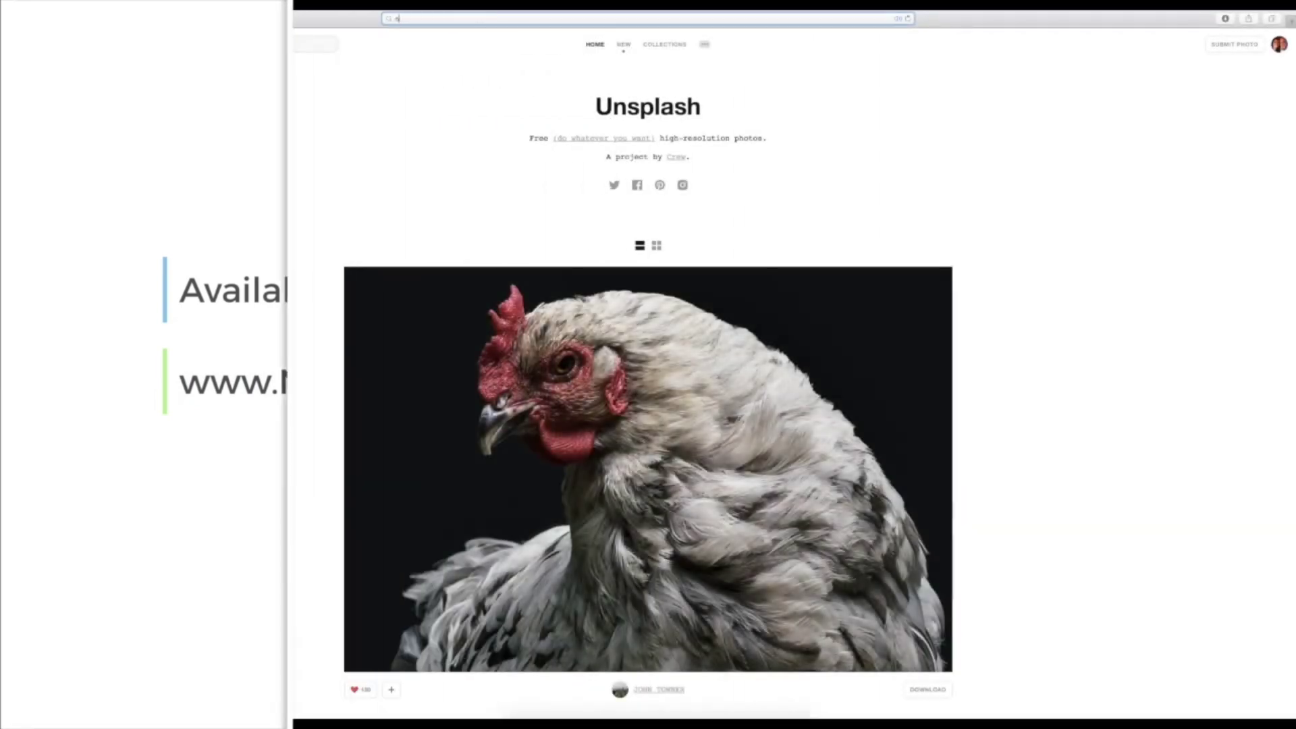
Step: Load namecheckr.com and enter the brand name 'canvacreatives' in its search box
key(Return)
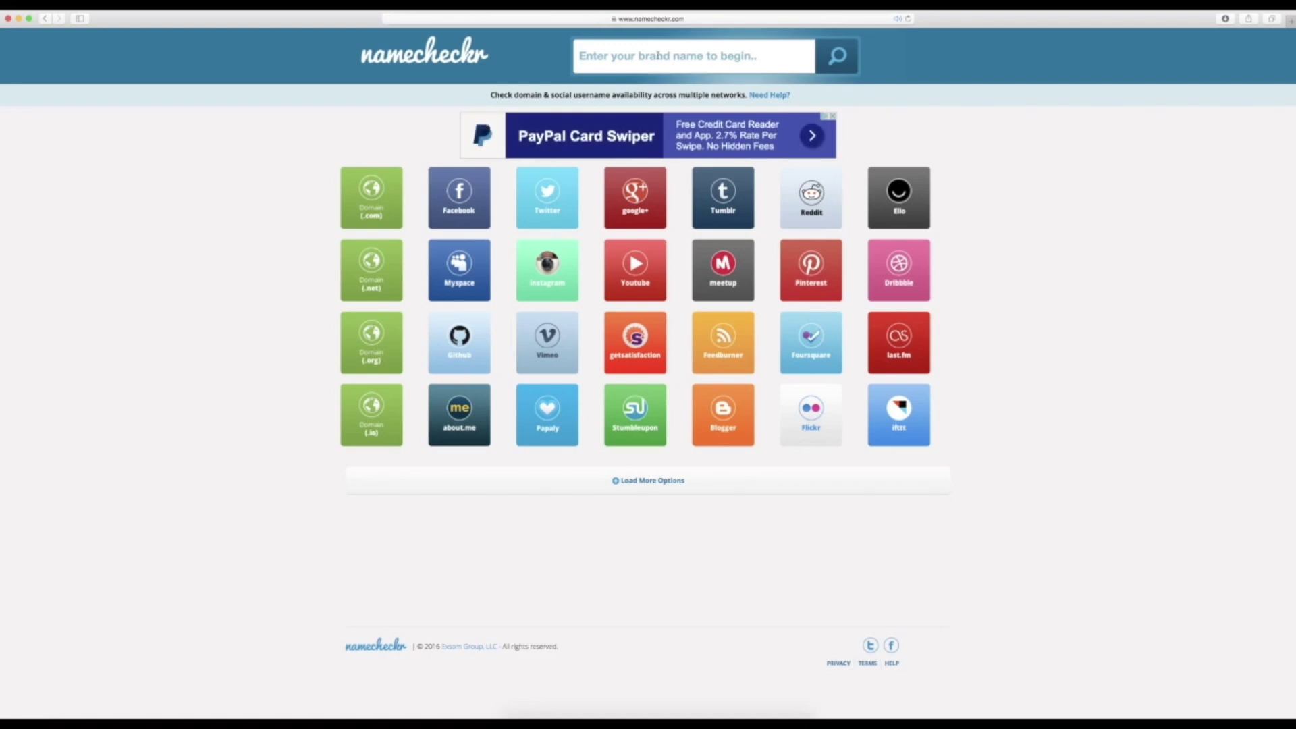
click(658, 55)
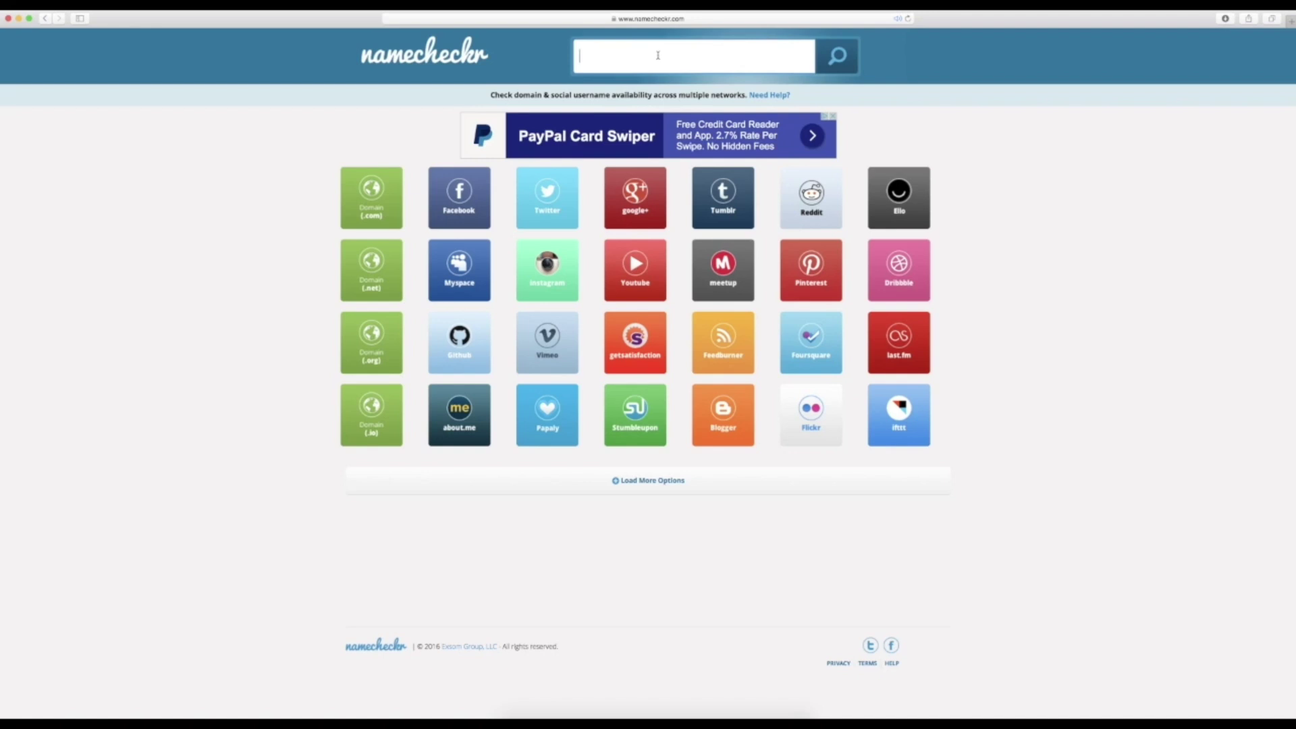
text(canvacreatives)
Step: Run the Namecheckr availability check for 'canvacreatives' across all networks
click(839, 58)
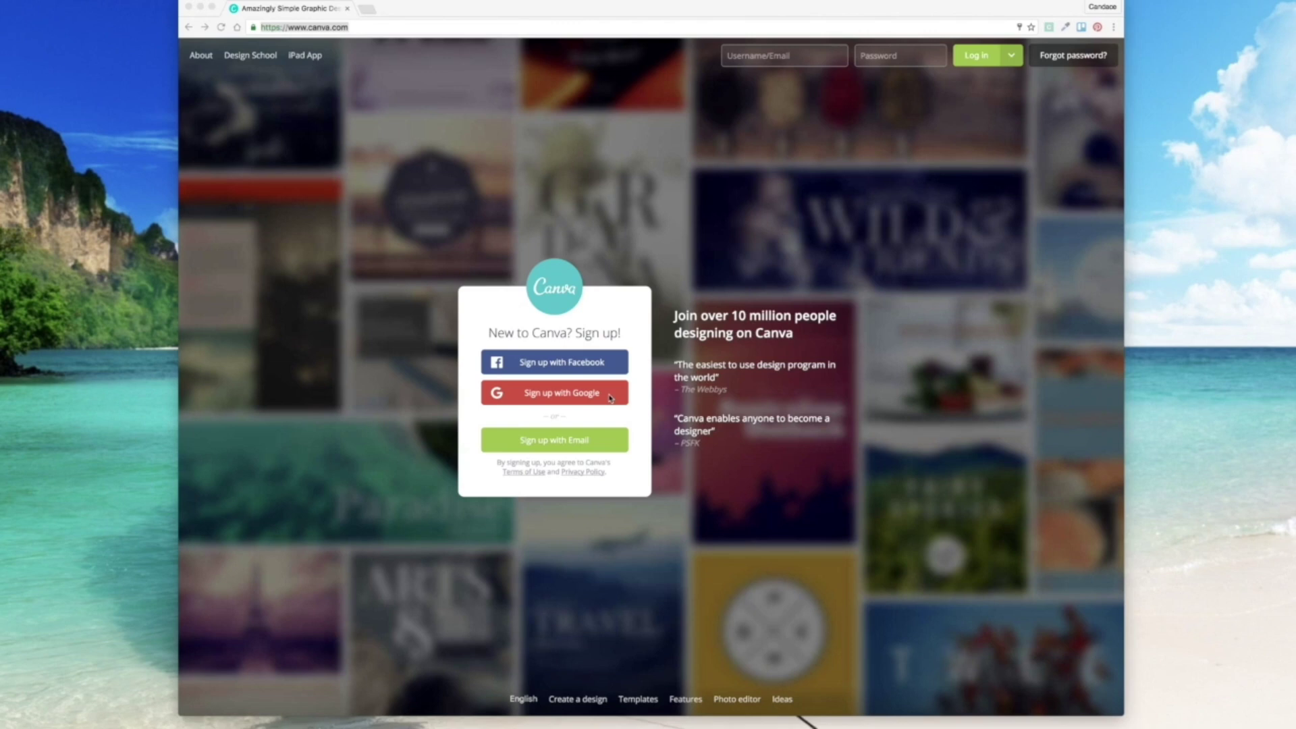
Step: Register a Canva account by email and choose Personal as the account type
click(587, 444)
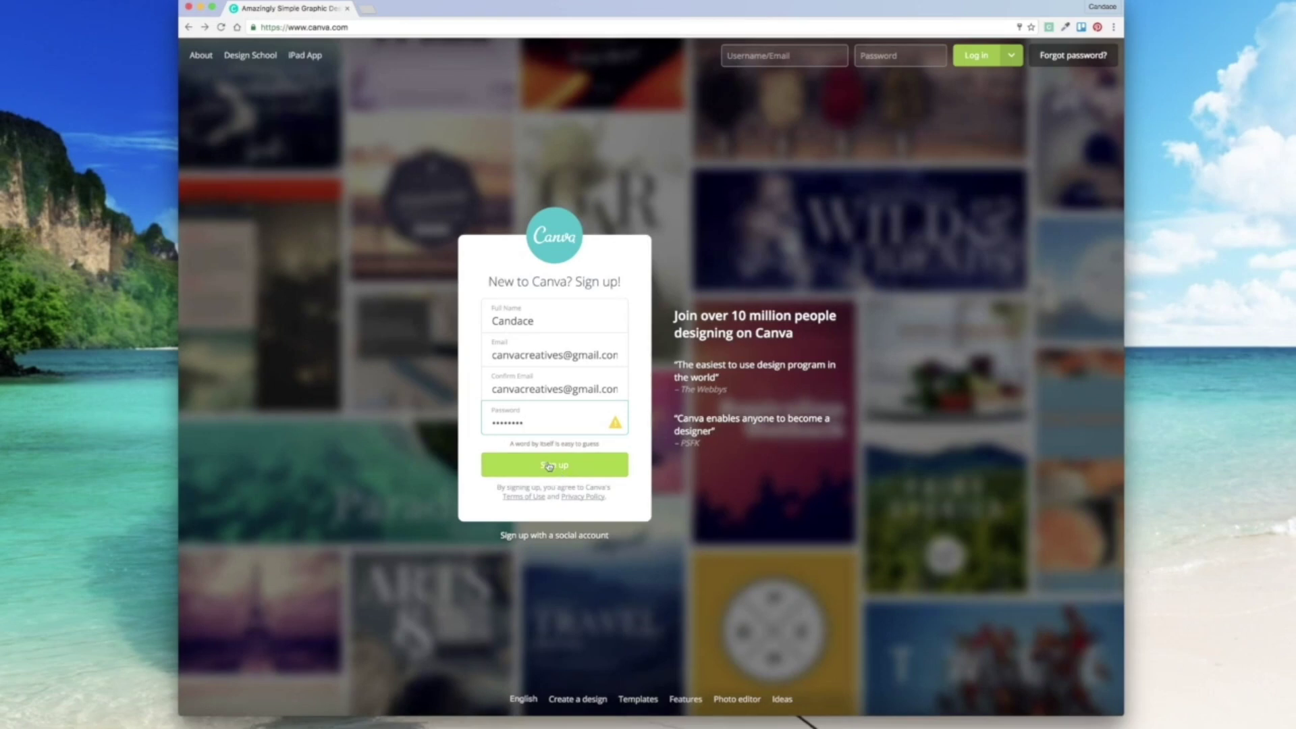
click(548, 466)
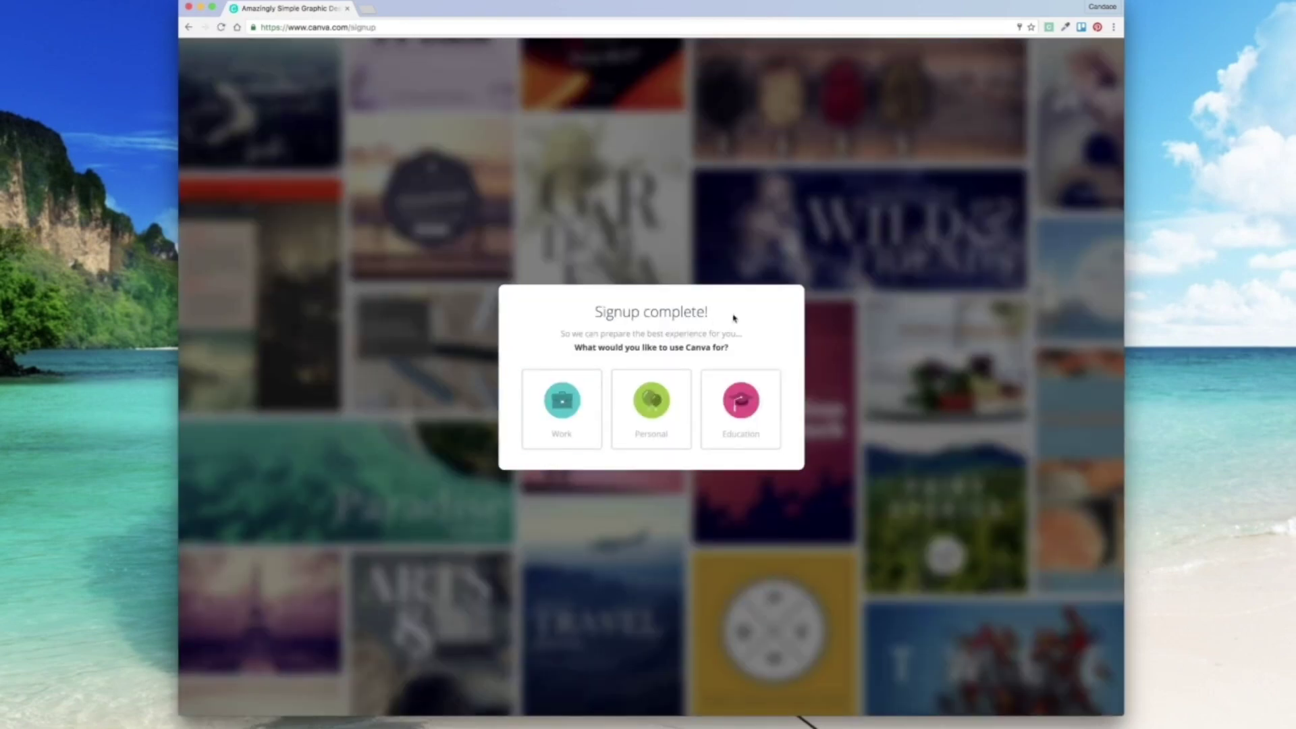
click(653, 408)
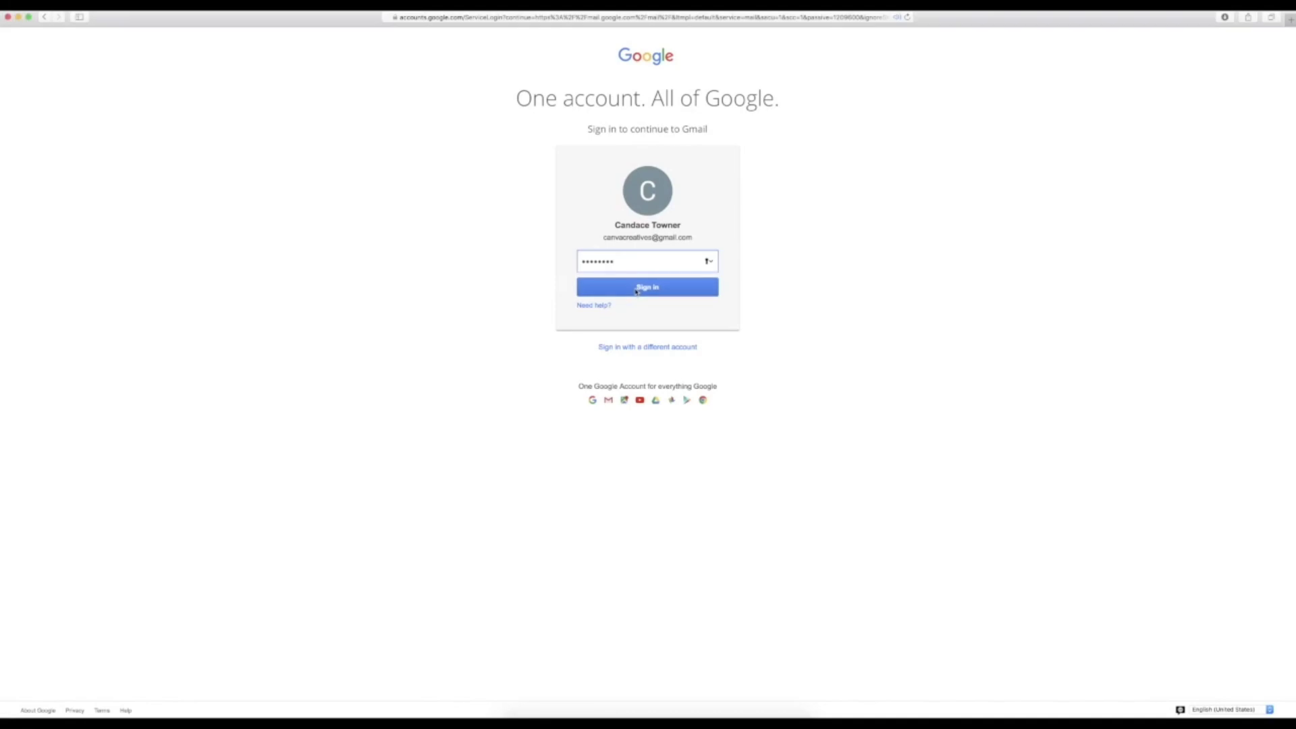
Step: Sign in to the blog's Gmail account without saving the password in Safari
click(641, 289)
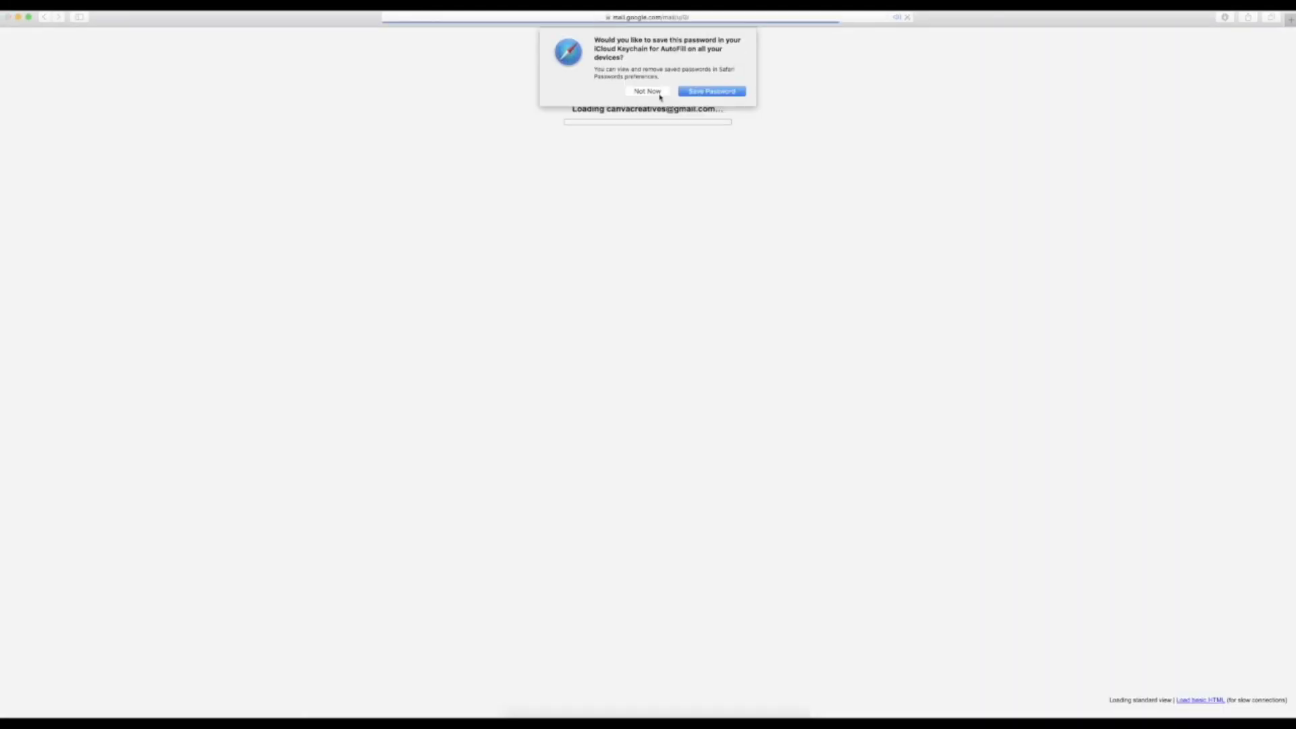
click(649, 92)
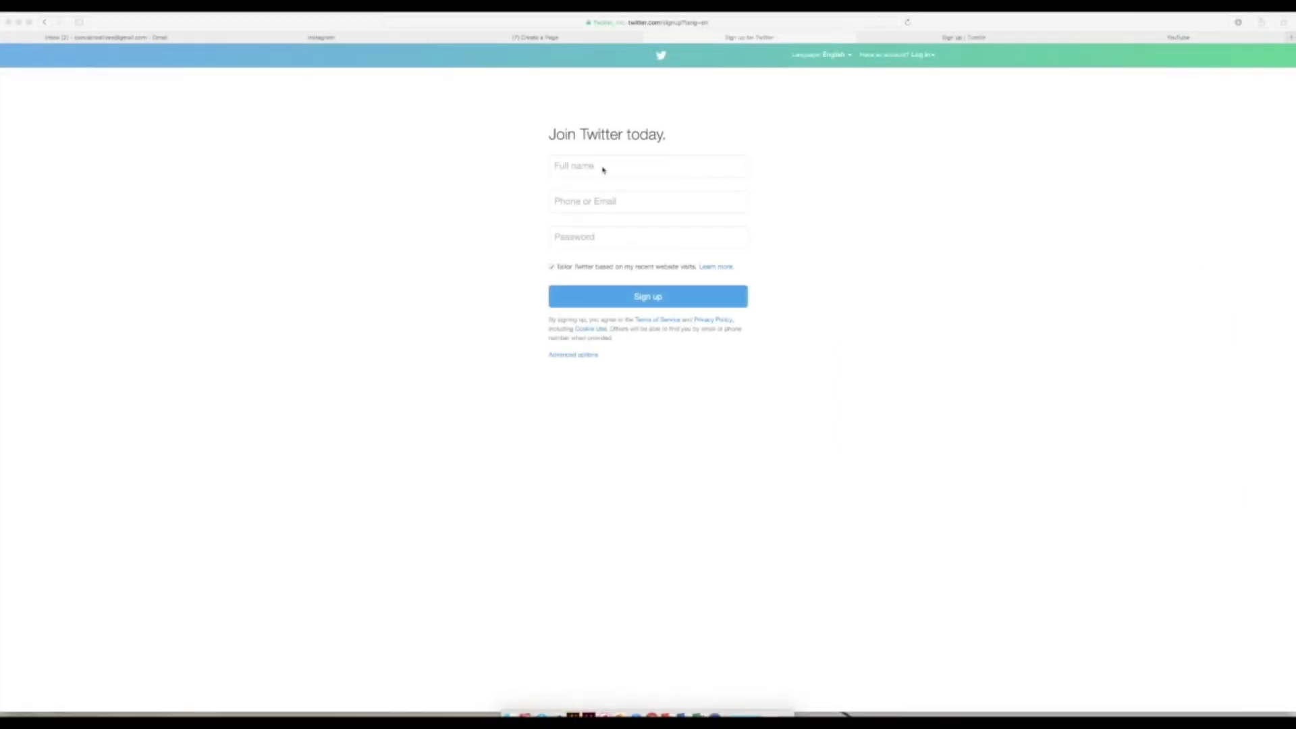
Step: Fill the Join Twitter form with the blog's name and Gmail address, choosing username 'canvacreatives'
click(579, 165)
text(Candace)
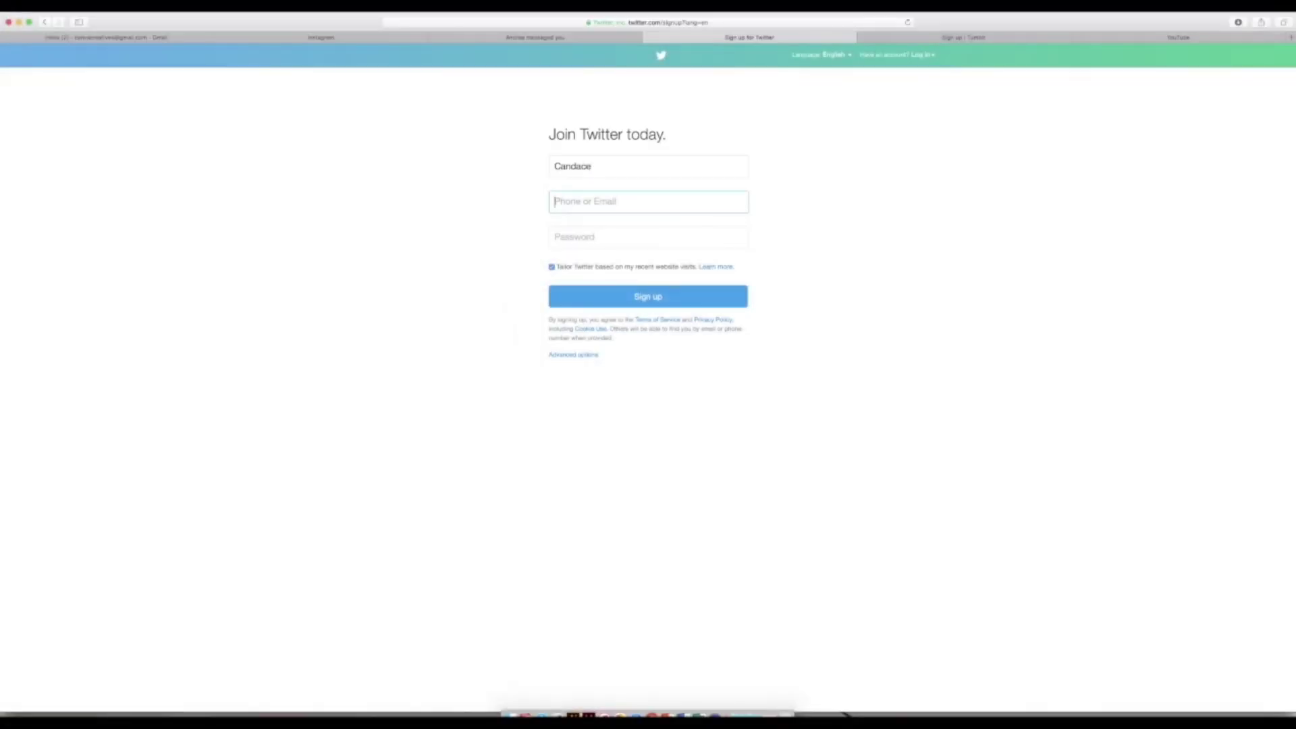
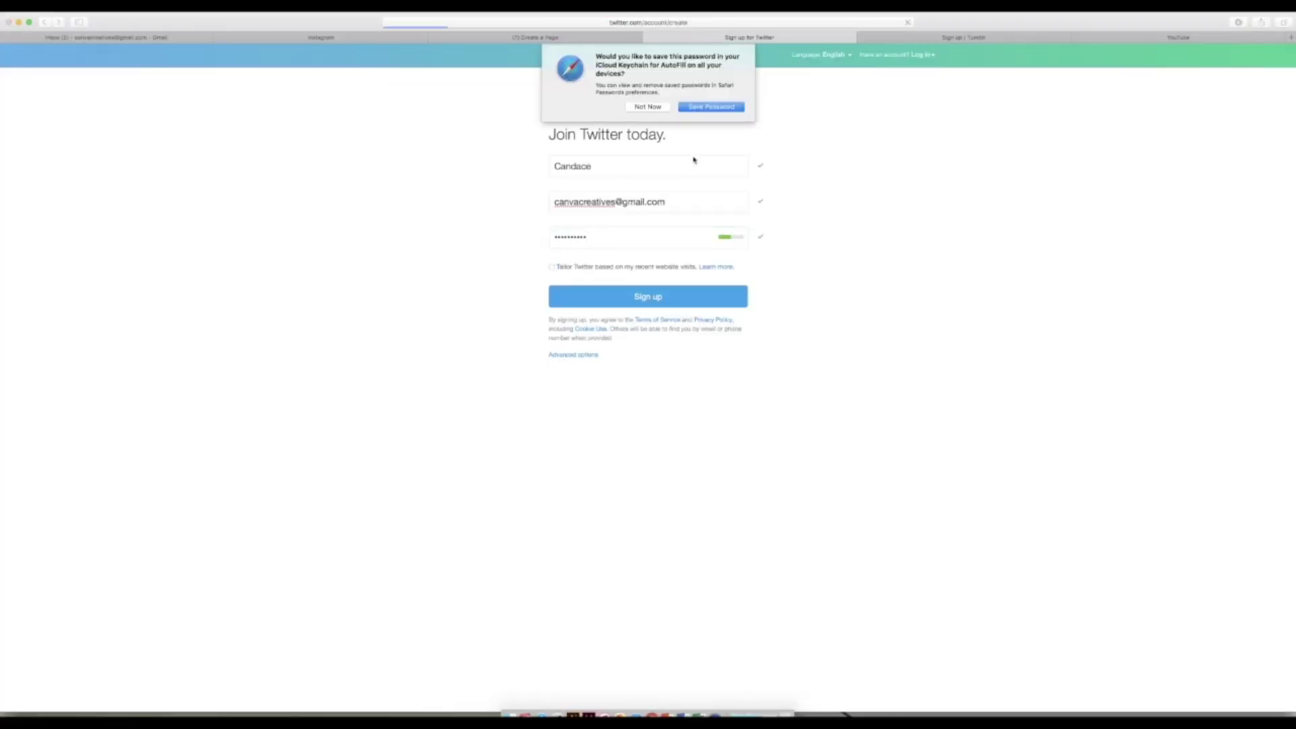
click(554, 304)
text(canvacreatives)
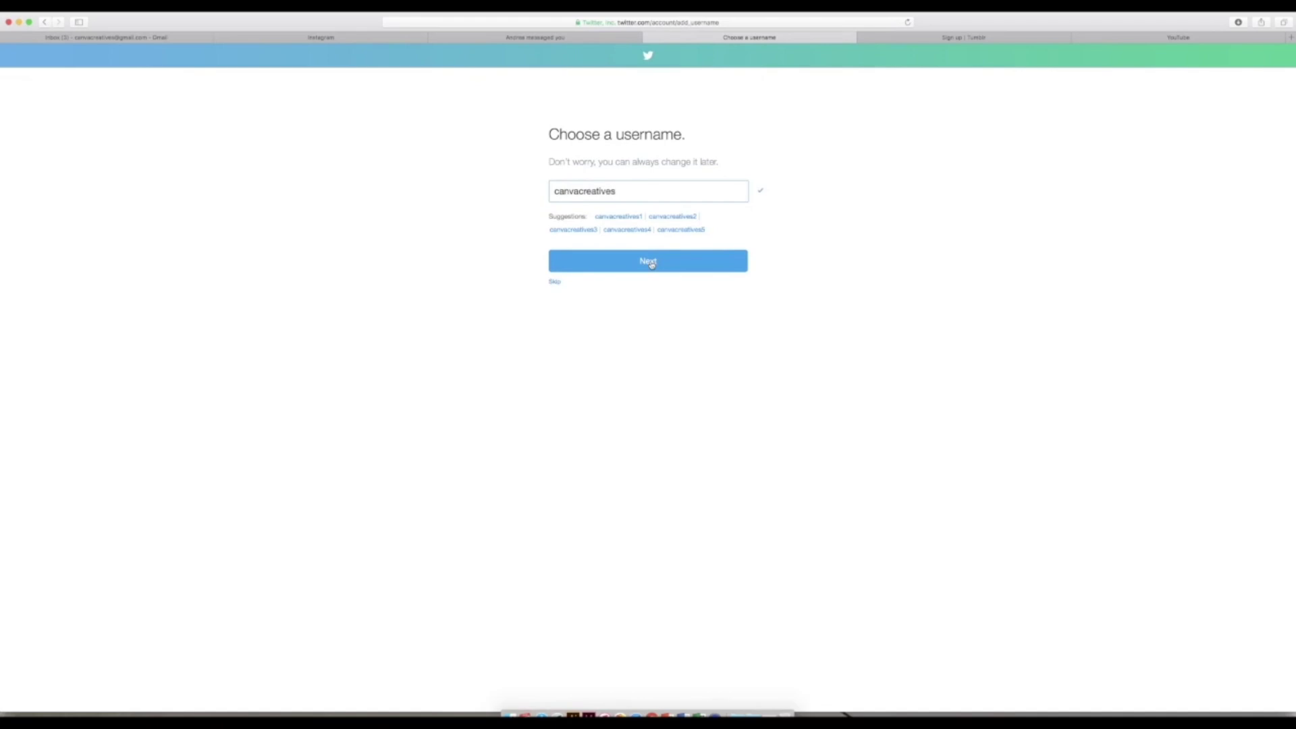
click(648, 260)
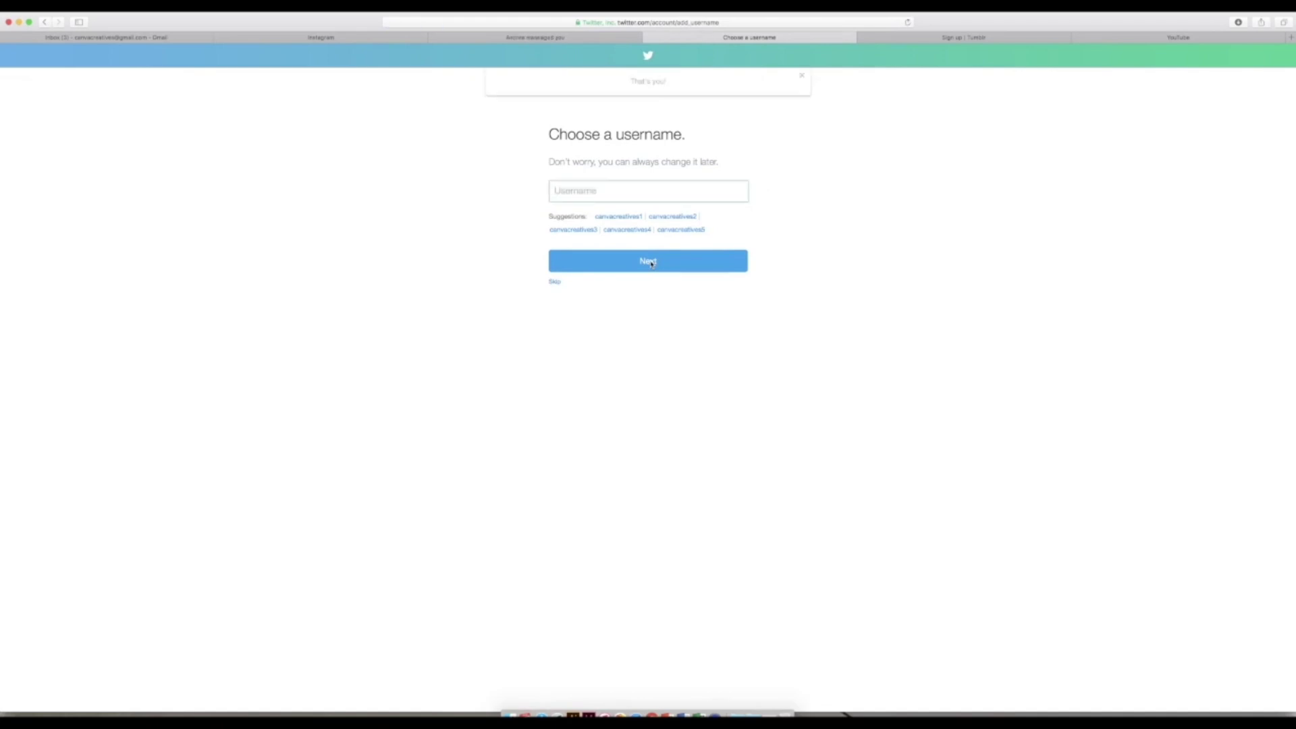
Step: Skip Twitter's welcome, interests and contact-import onboarding steps
click(553, 282)
click(472, 297)
click(799, 100)
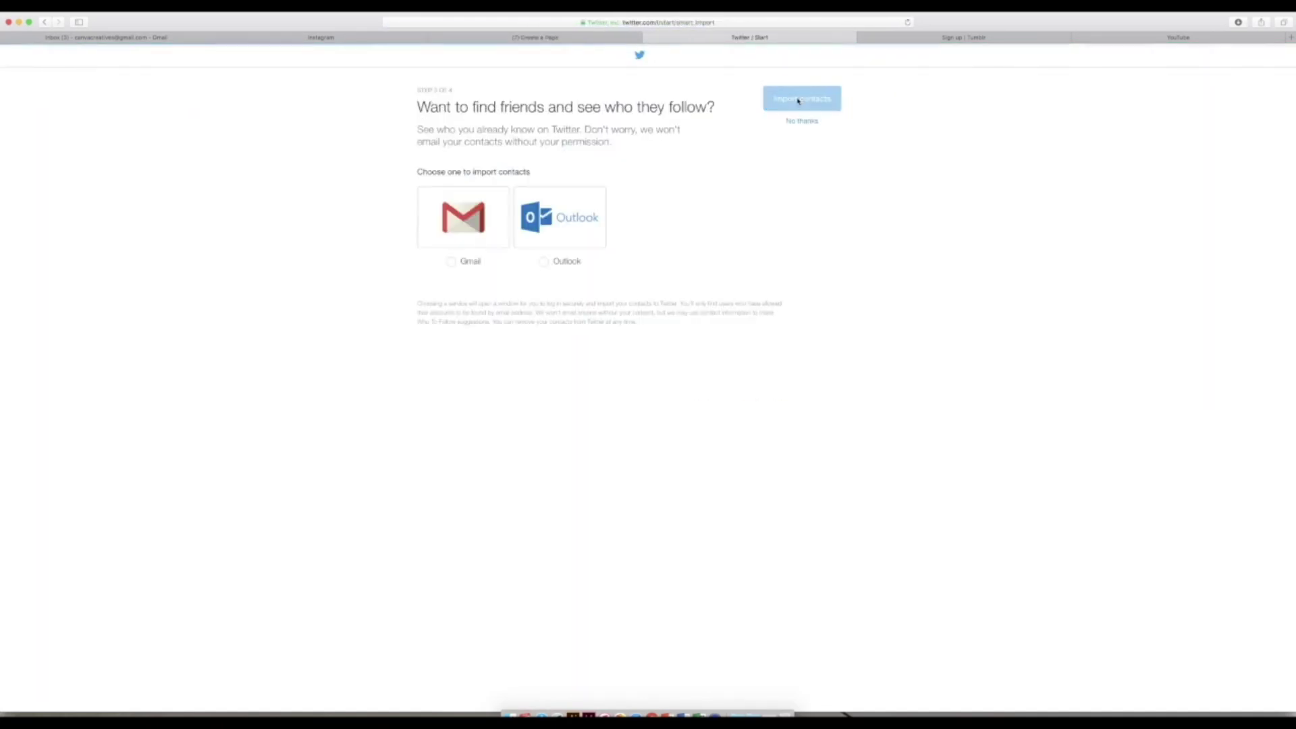
click(801, 121)
Step: Follow only Canva and Facebook, unticking the suggested accounts, and finish setup
text(ca)
key(Return)
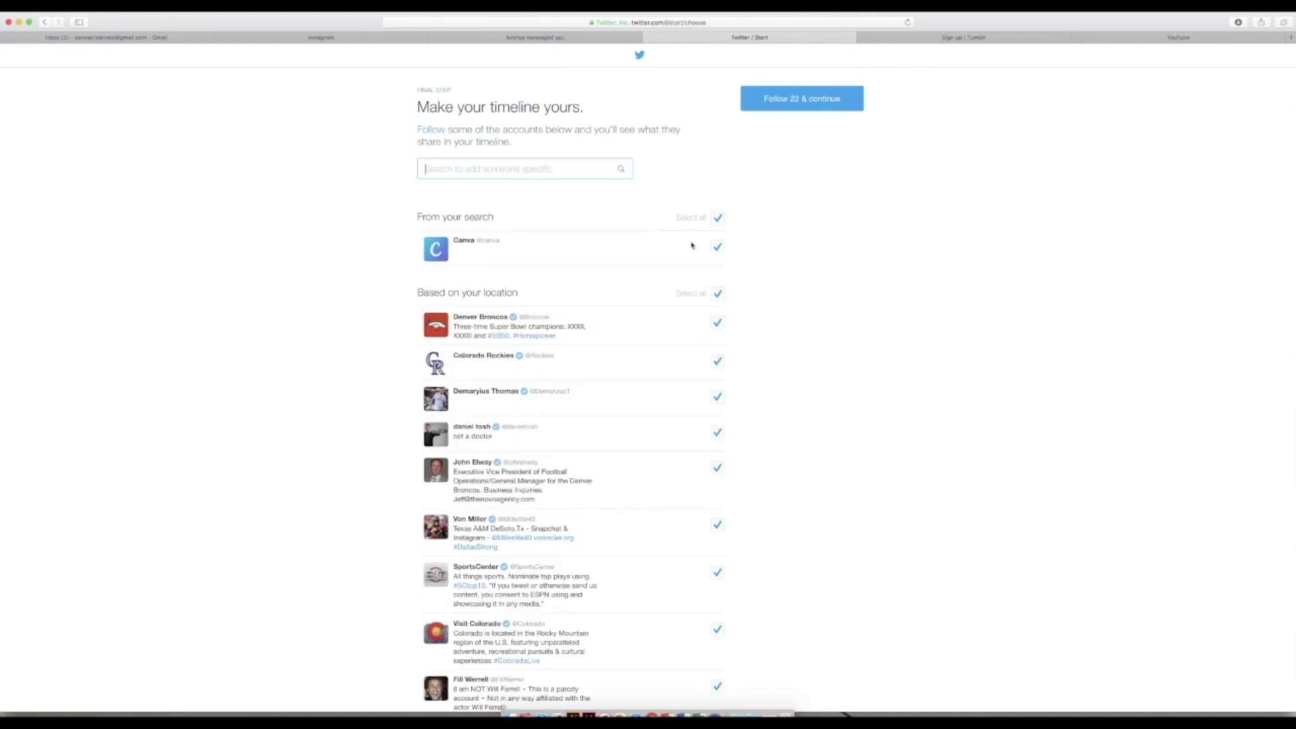
click(717, 247)
scroll(606, 281, down, 5)
scroll(609, 284, up, 5)
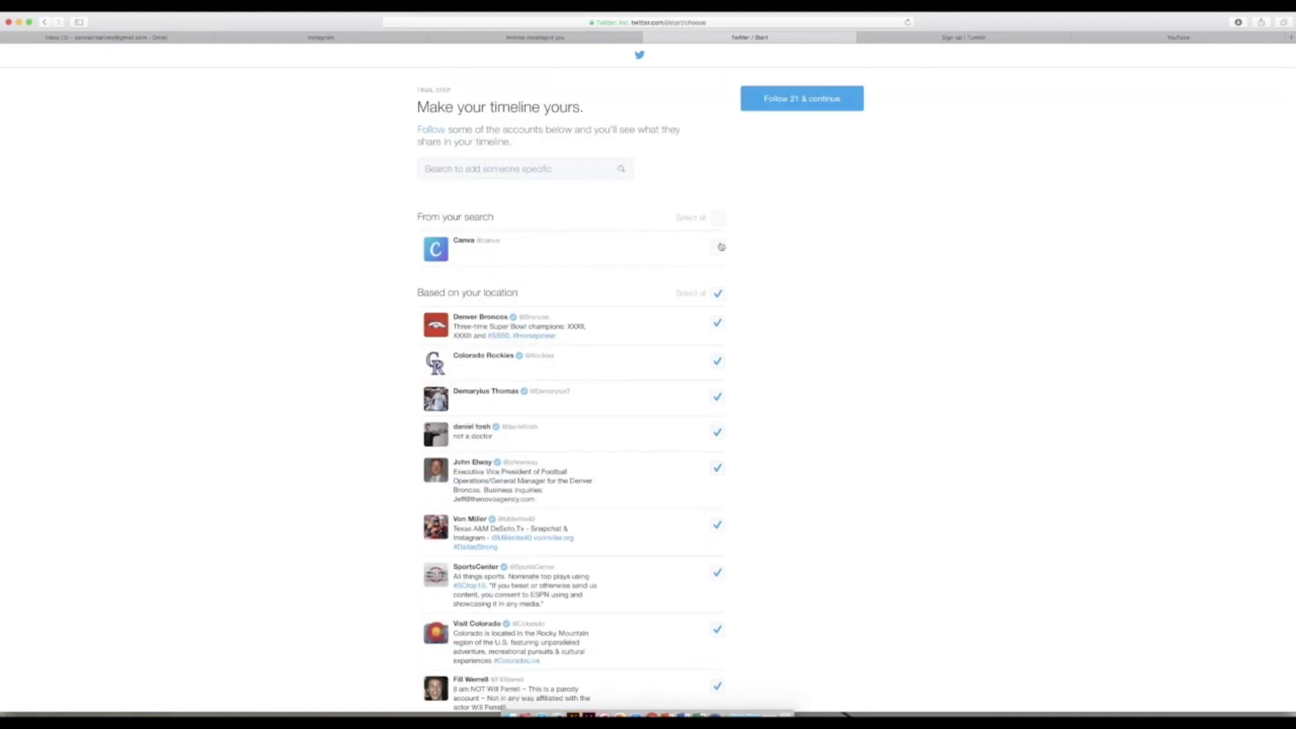
click(549, 168)
text(faceb)
key(Return)
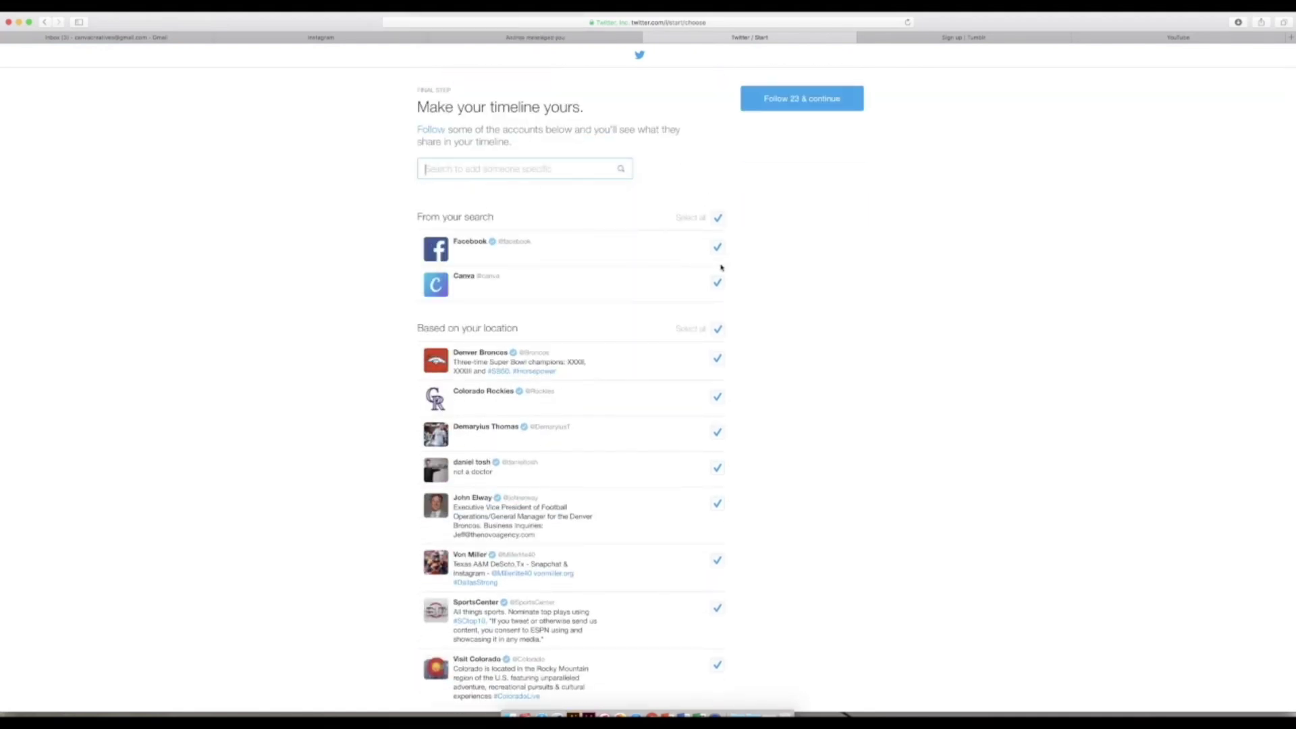
click(718, 330)
click(802, 98)
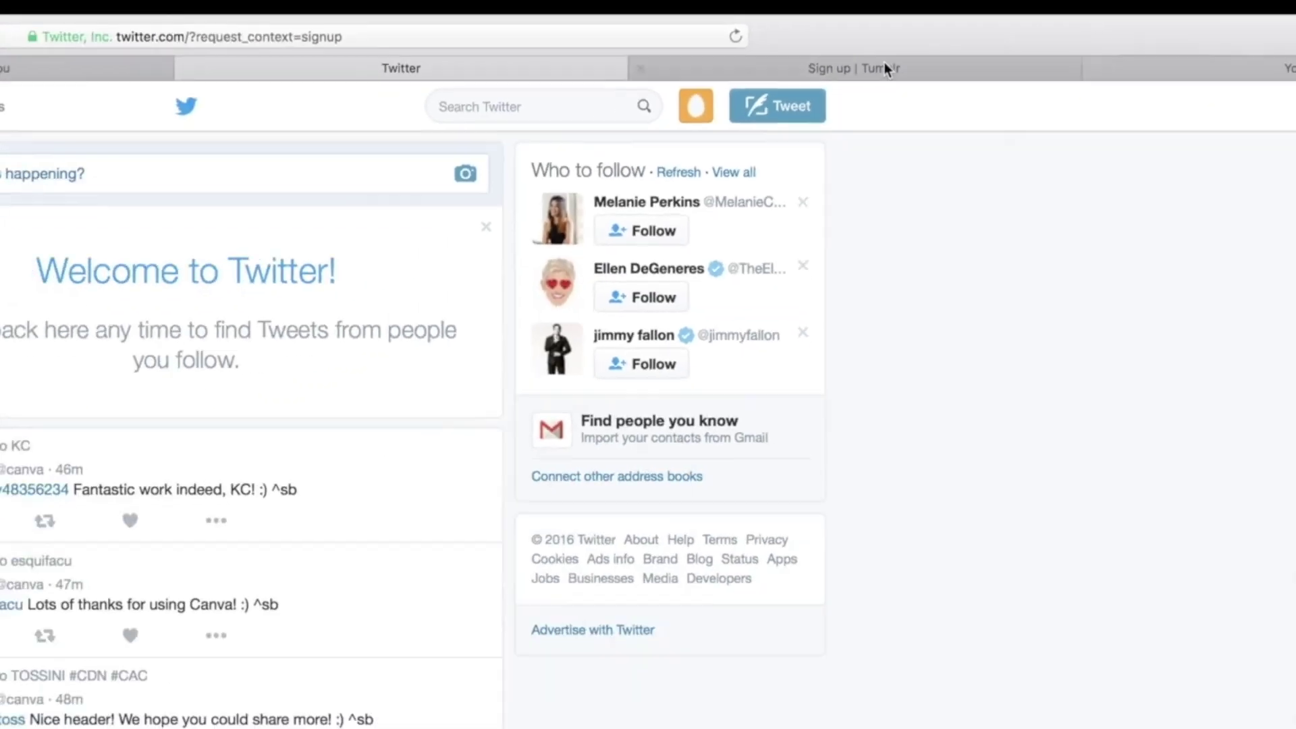
click(972, 37)
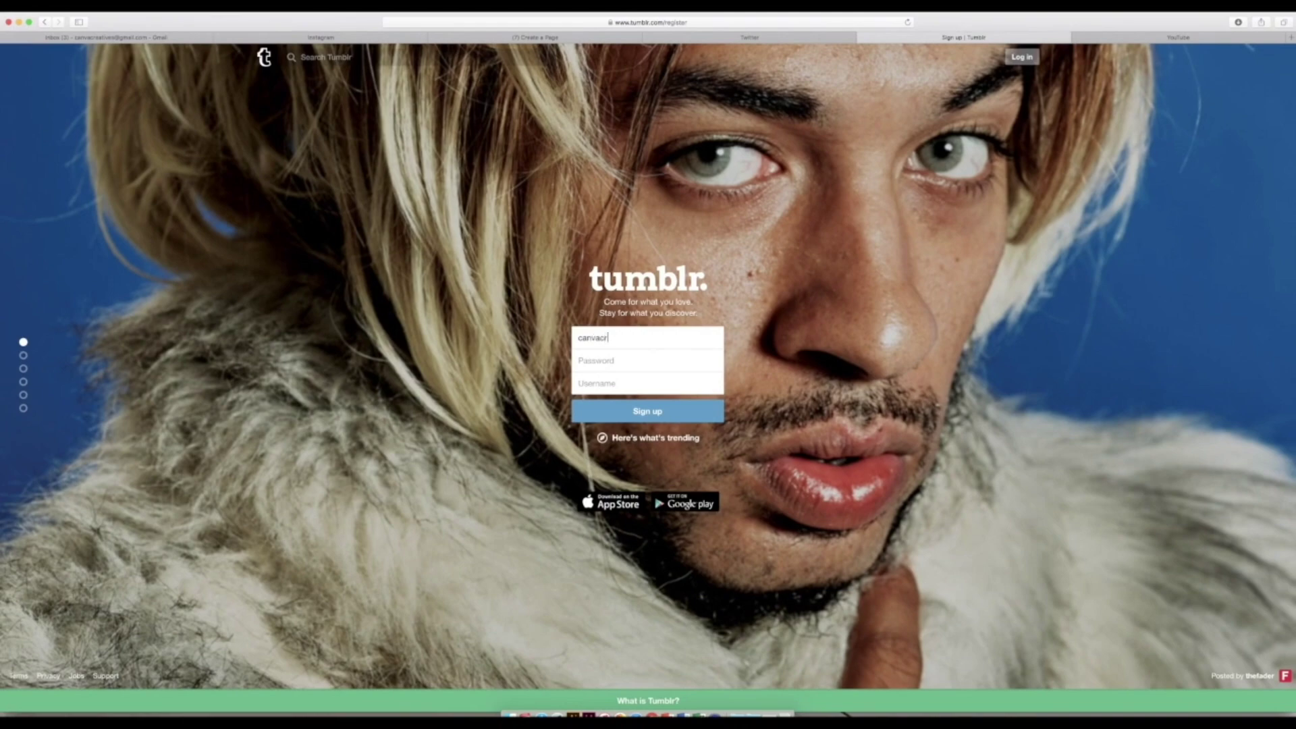
Step: Enter the blog's Gmail address, a password and username 'canvacreatives' in Tumblr's sign-up form
key(Tab)
text(••••••••••)
key(Tab)
text(canvacreatives)
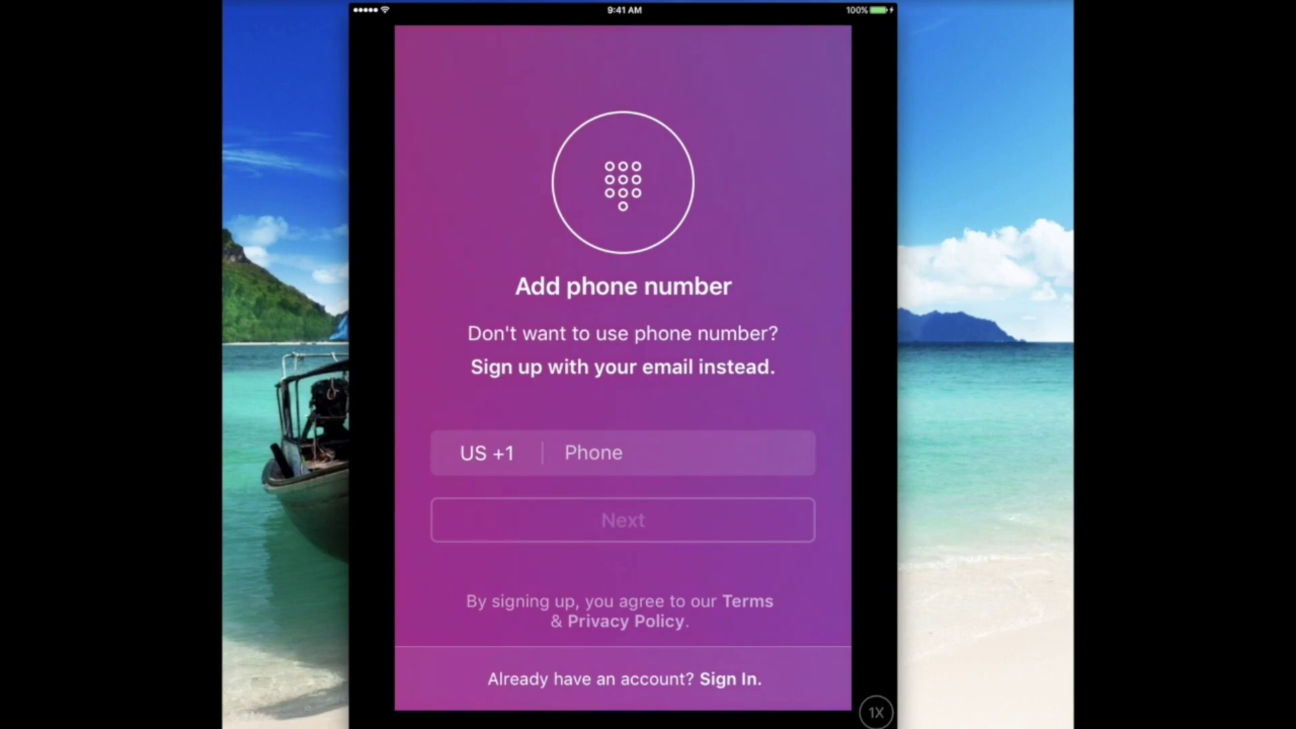
Step: Switch Instagram sign-up to email and start typing the blog's email address
click(622, 367)
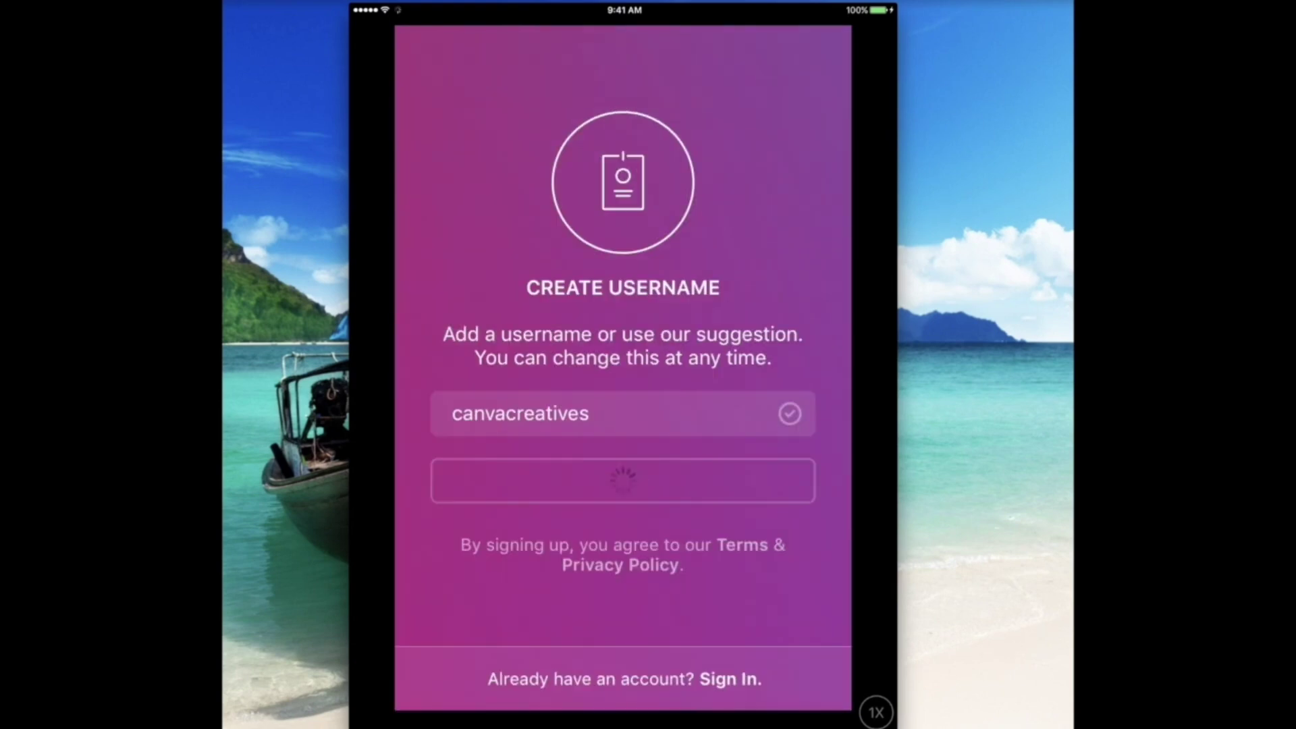